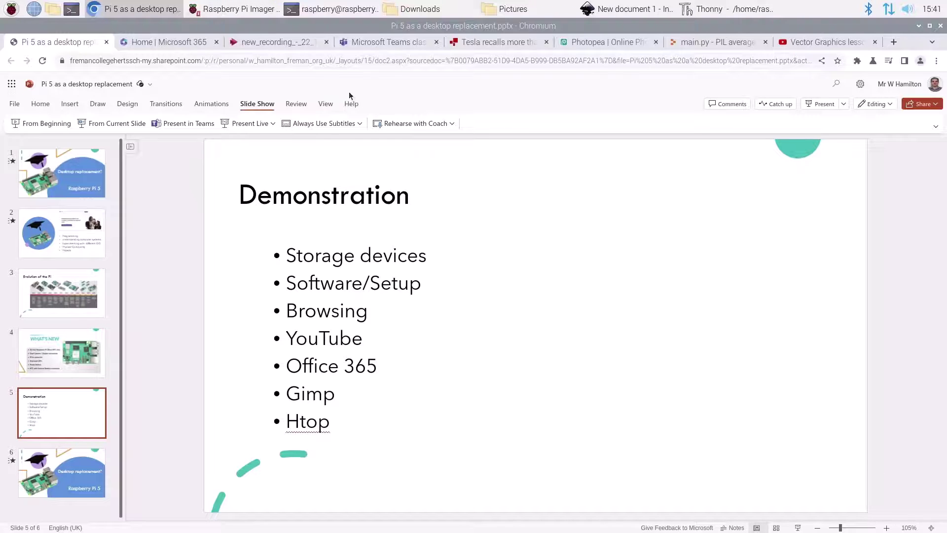
Skim the BBC Tesla China recall article, then start a fresh blank tab
click(451, 42)
scroll(382, 219, down, 15)
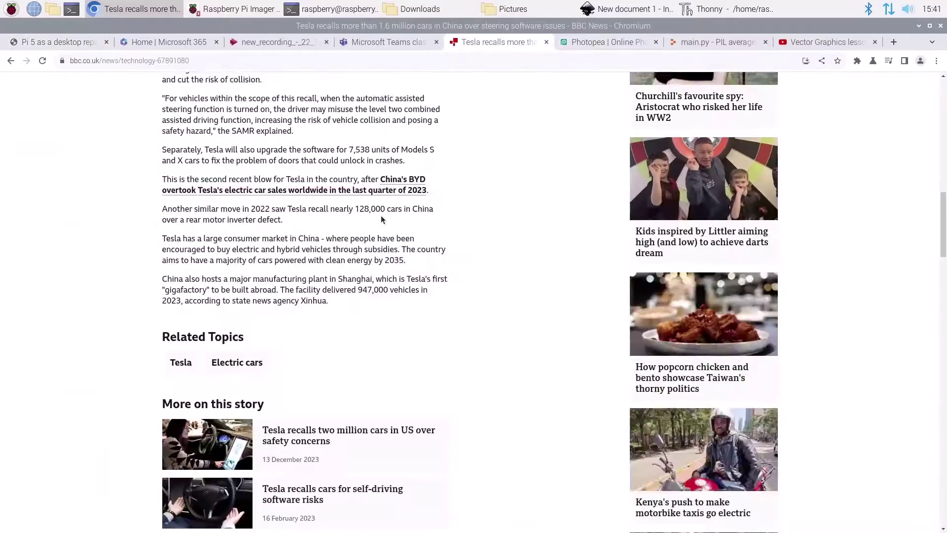
scroll(381, 219, up, 9)
scroll(380, 214, up, 7)
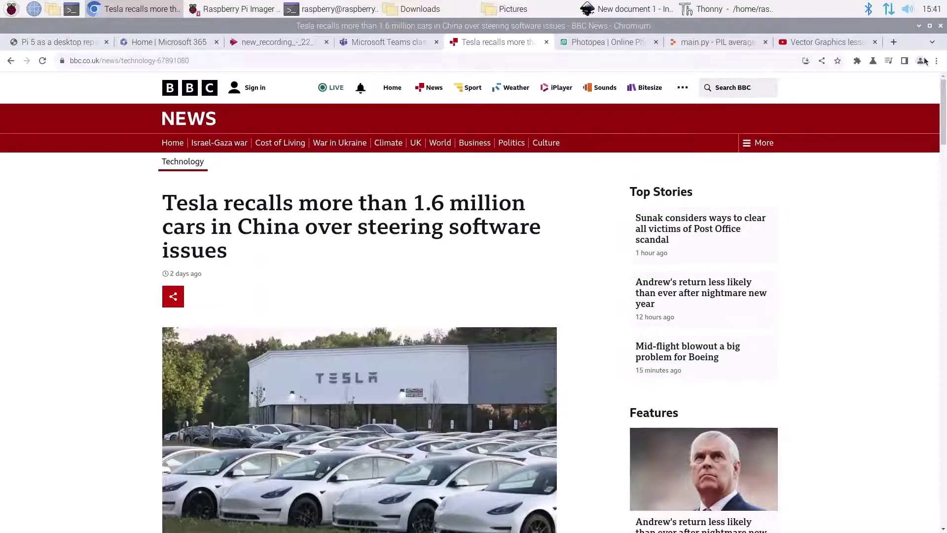
click(894, 42)
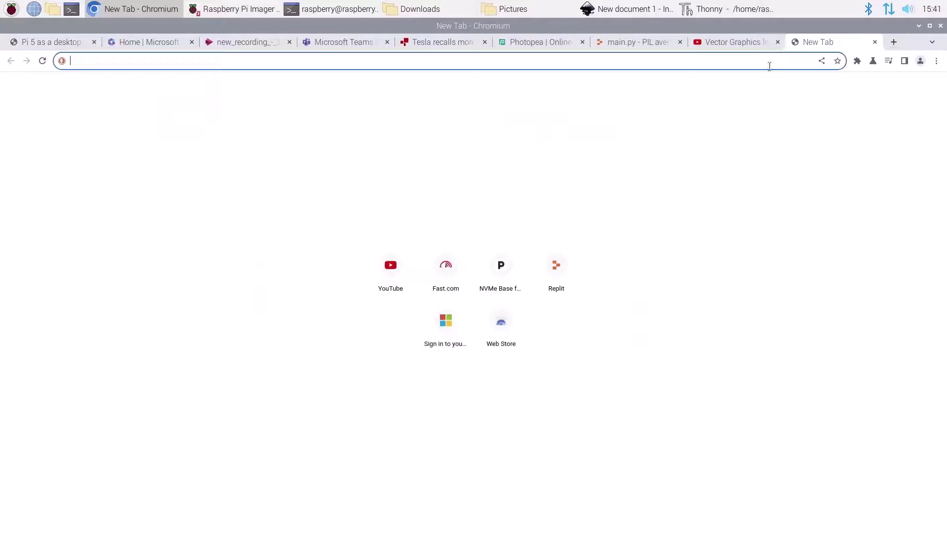
Go to fast.com and let its speed test report 460 Mbps
text(fas)
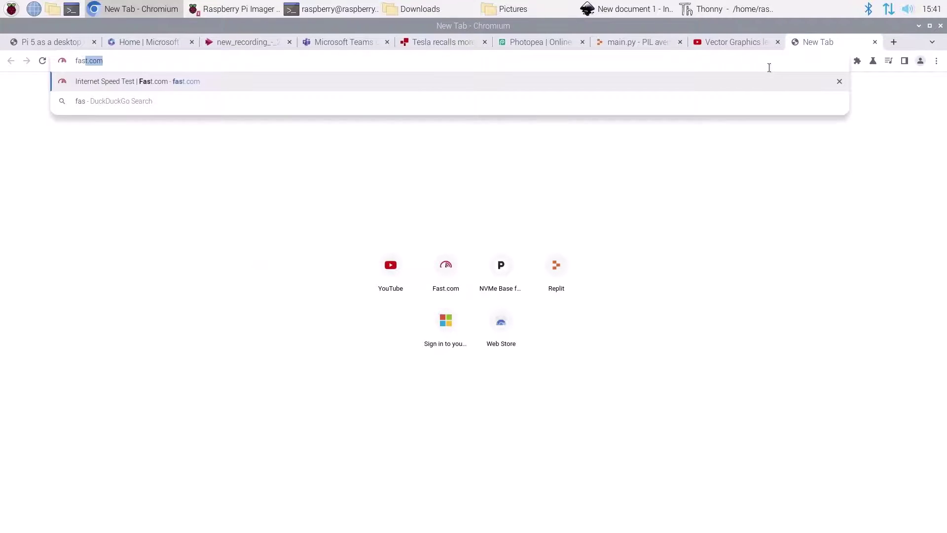
text(t.com)
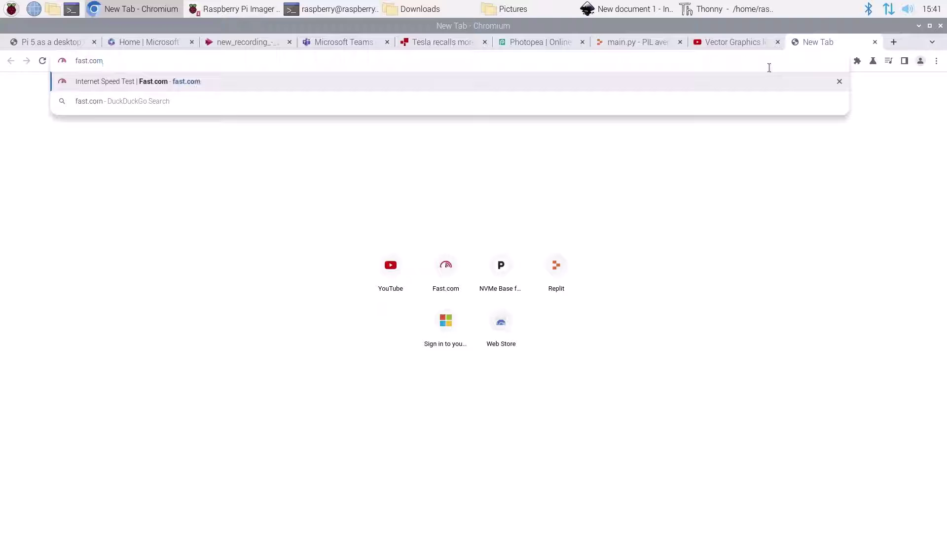
key(Return)
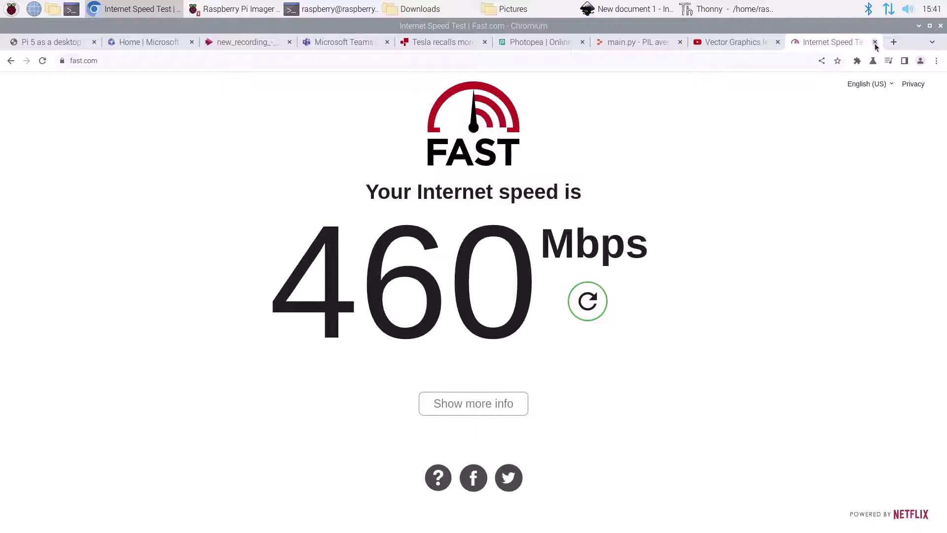
Close the Fast.com tab, skim the BBC Tesla article, and return to slide 5 'Demonstration'
click(875, 42)
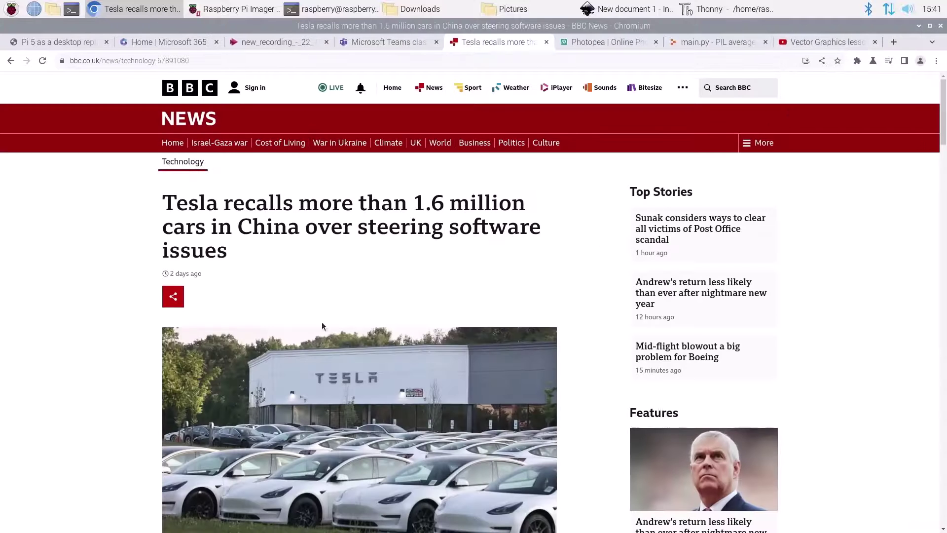
scroll(322, 322, down, 5)
scroll(332, 320, down, 7)
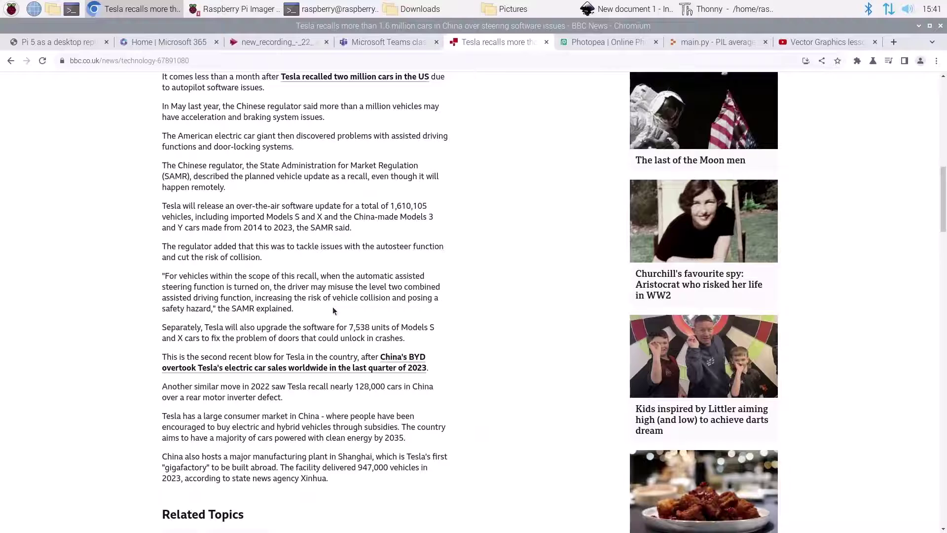
scroll(333, 310, up, 7)
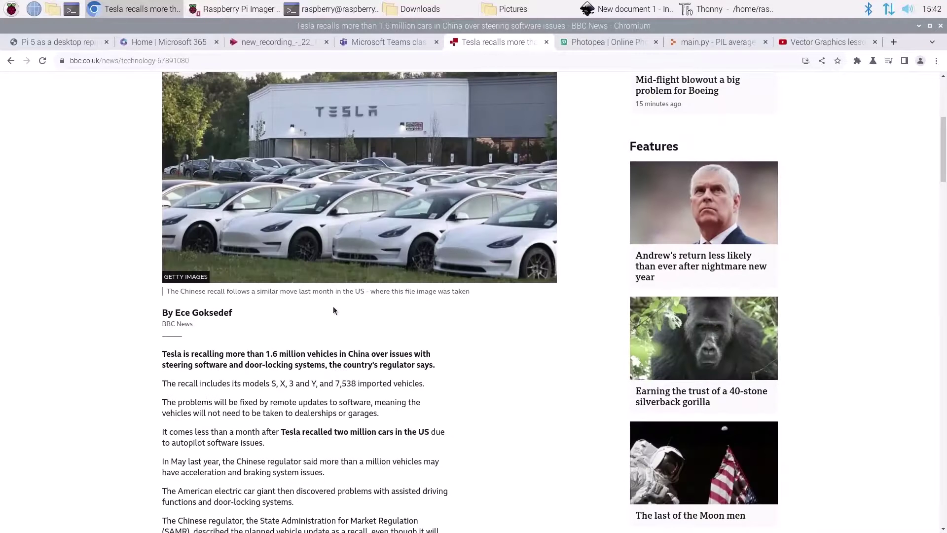
scroll(333, 309, up, 5)
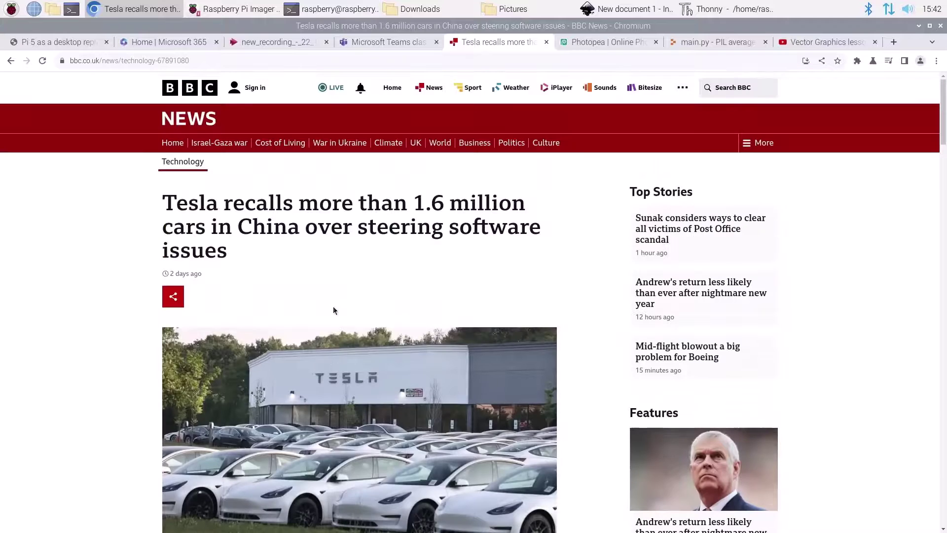
click(76, 42)
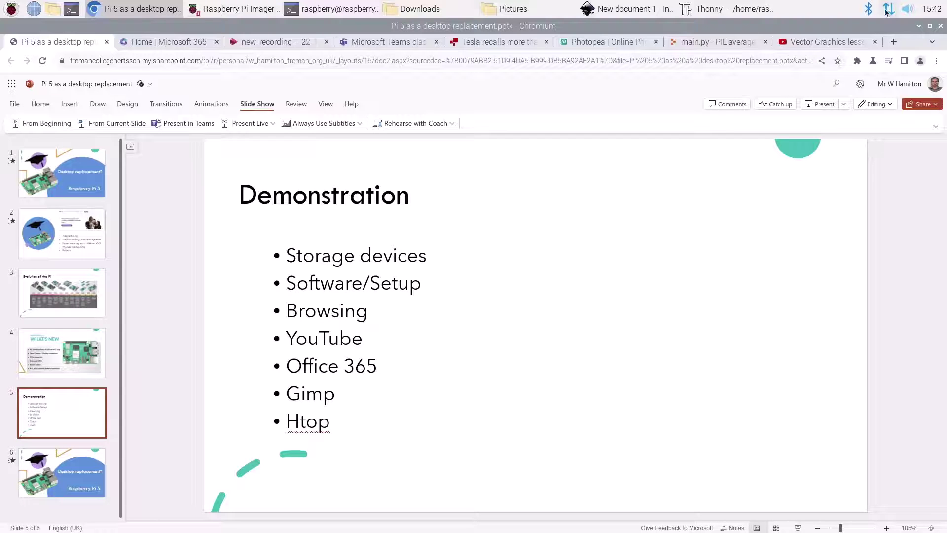
Switch to the Vector Graphics lesson 3 video and start it playing
click(840, 39)
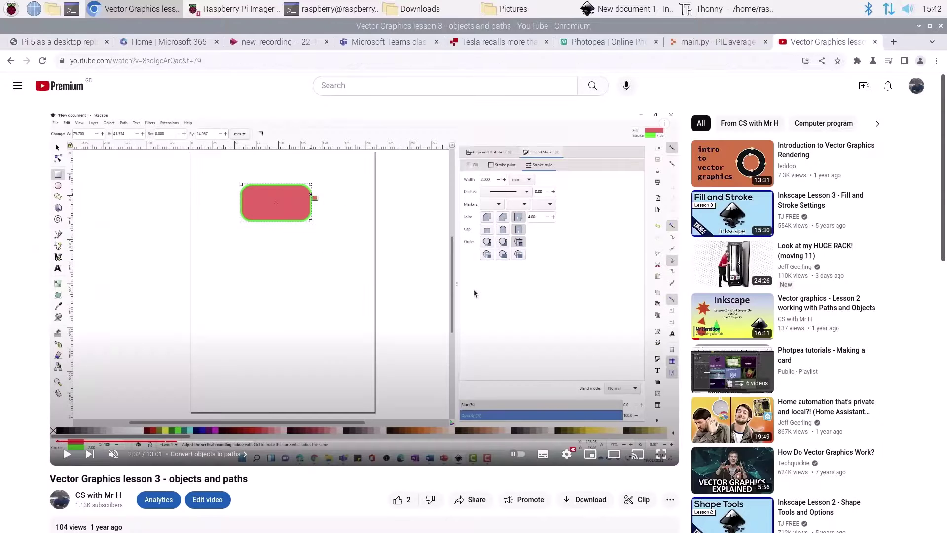
click(566, 453)
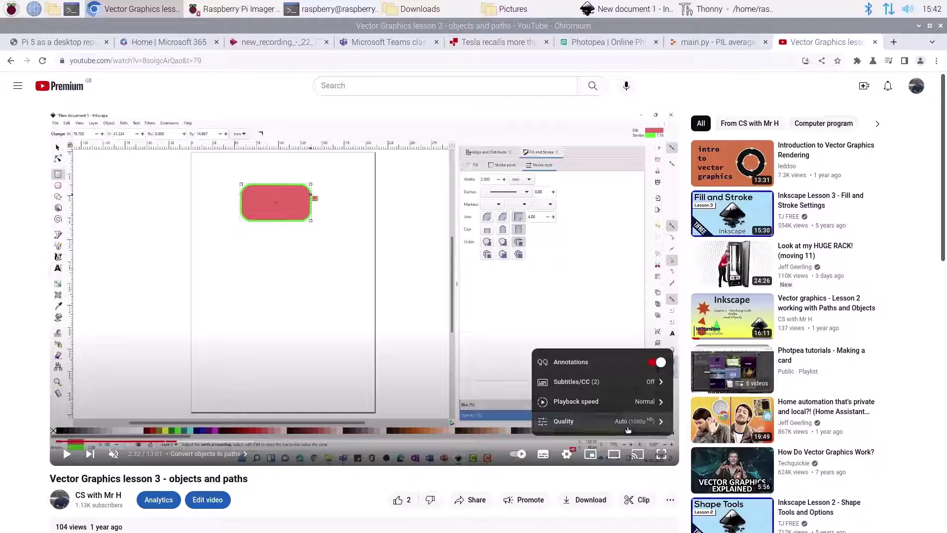
click(62, 454)
Skip ahead through the chapters to Draw paths at about 6:58 and pause
click(230, 452)
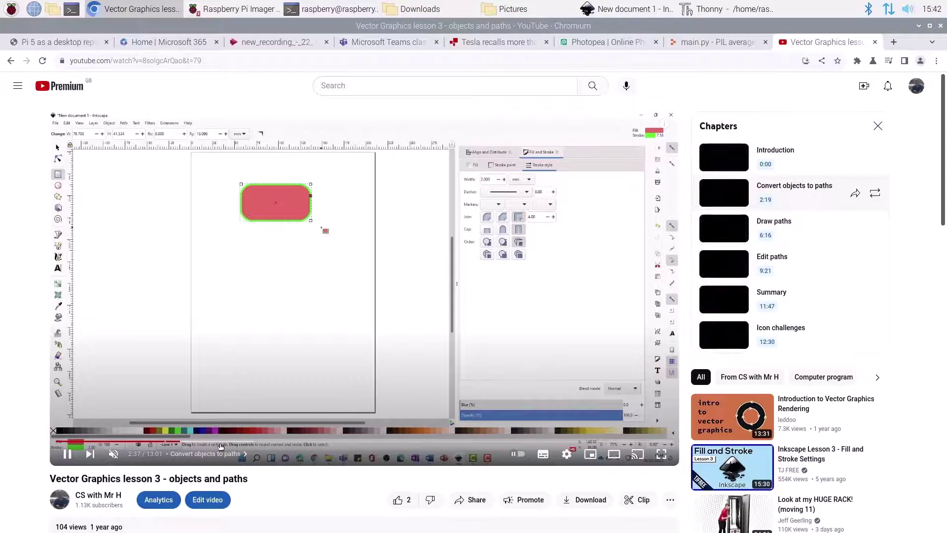
click(233, 444)
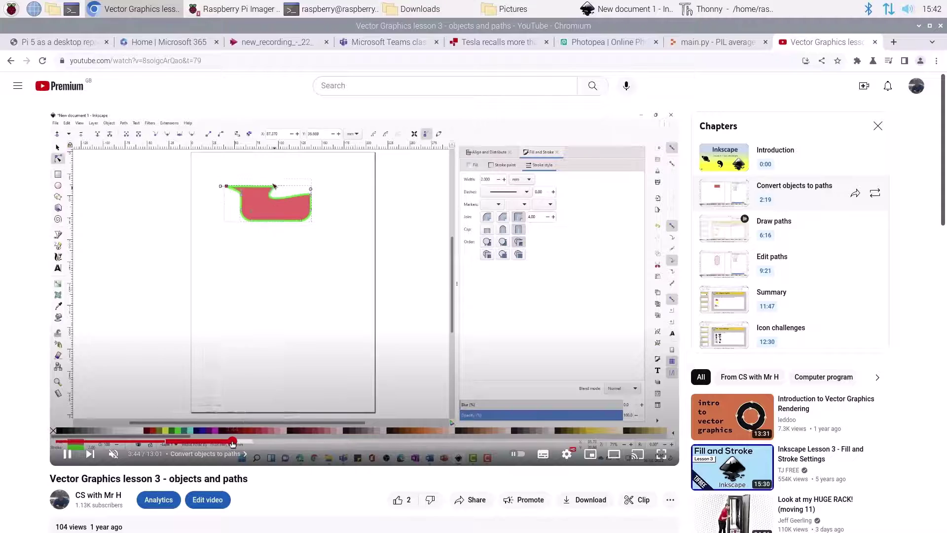
click(328, 444)
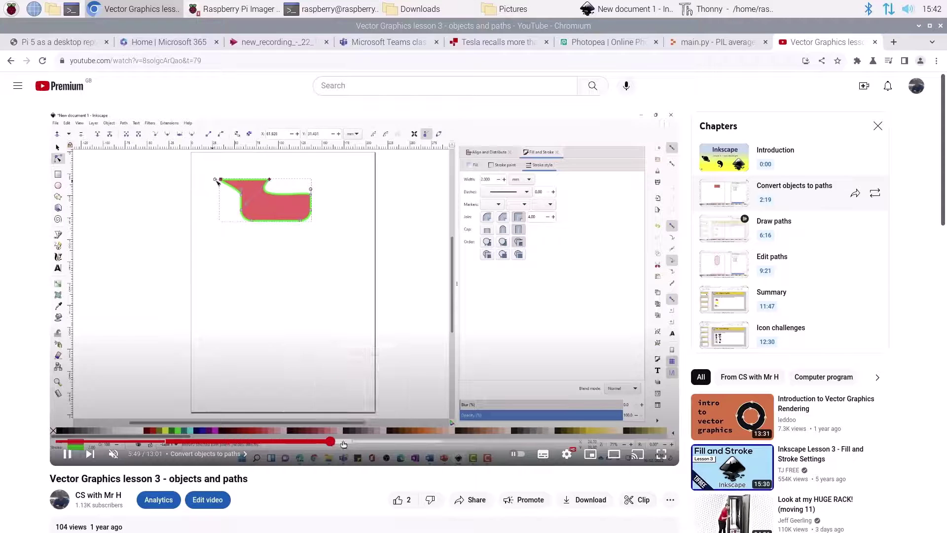
click(384, 444)
click(174, 289)
Show the video's Stats for nerds overlay, then close it
right_click(173, 289)
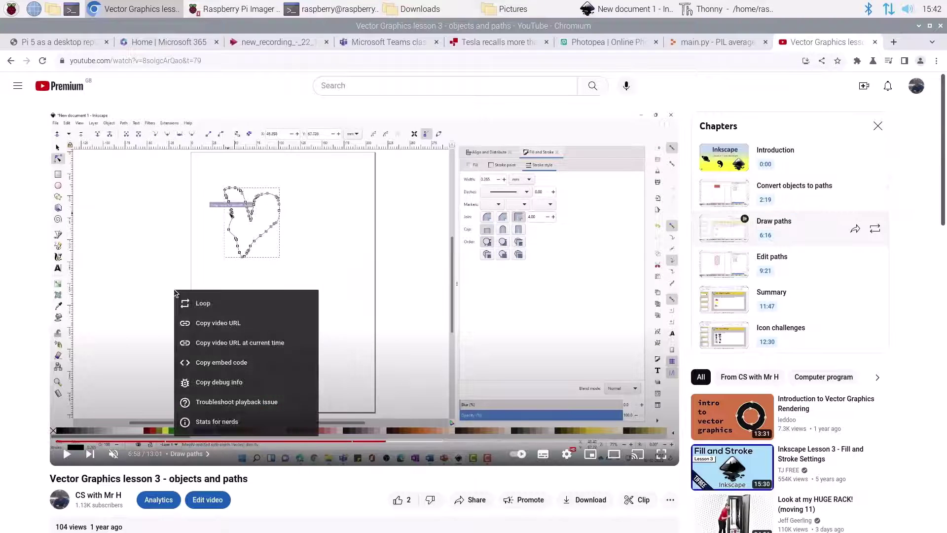
click(217, 422)
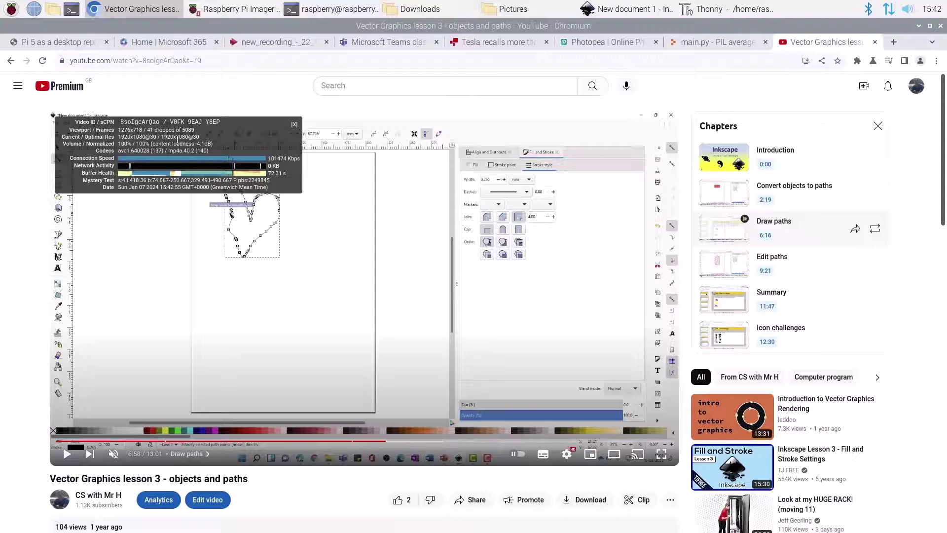
click(294, 125)
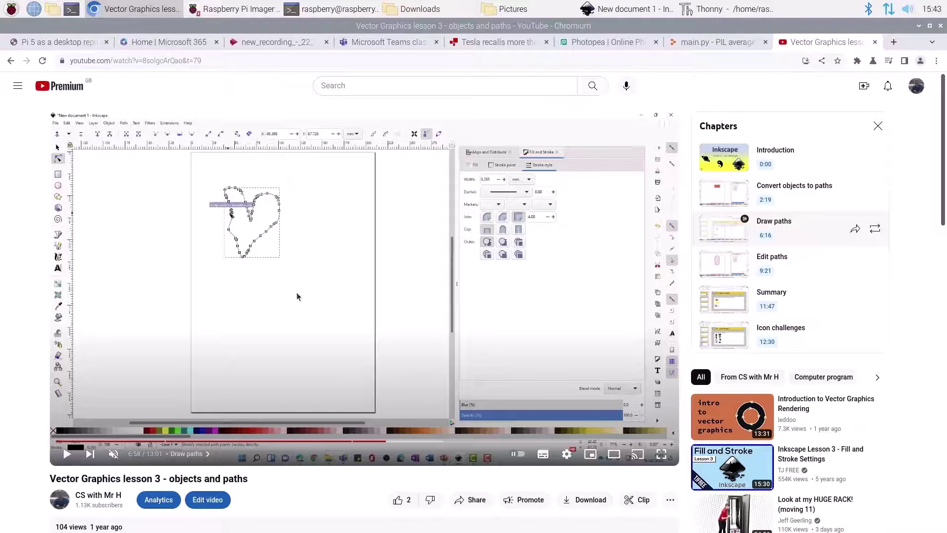
Glance at the desktop-replacement presentation, then bring the blank 'New document 1 - Inkscape' window forward
click(149, 10)
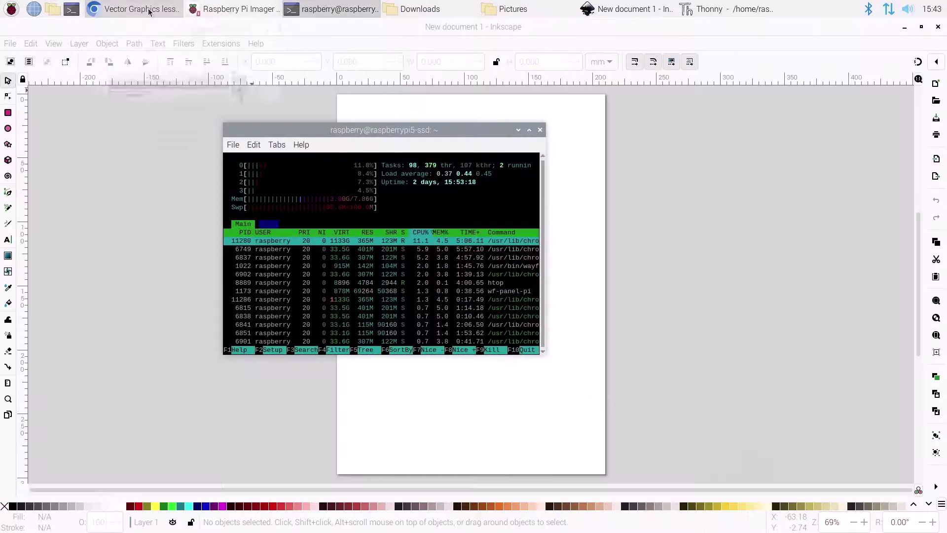
click(150, 10)
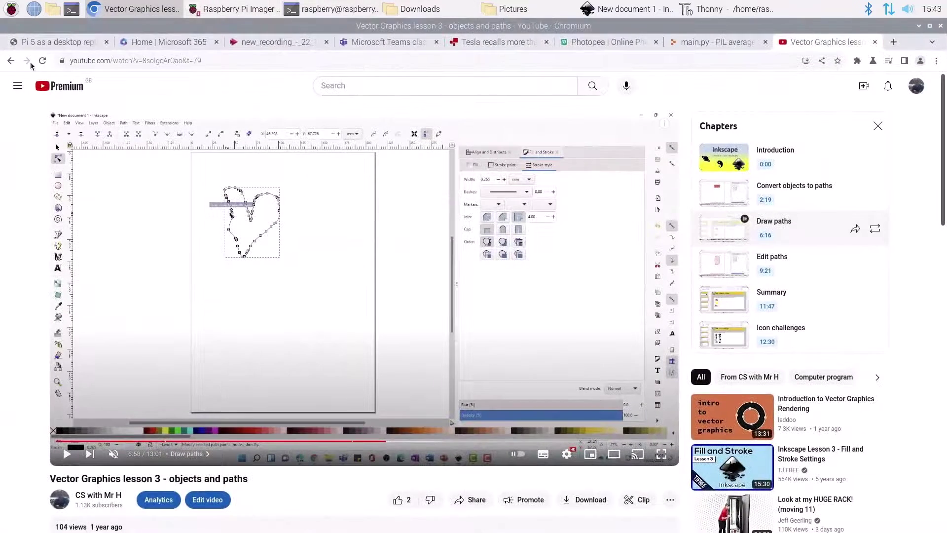
click(70, 45)
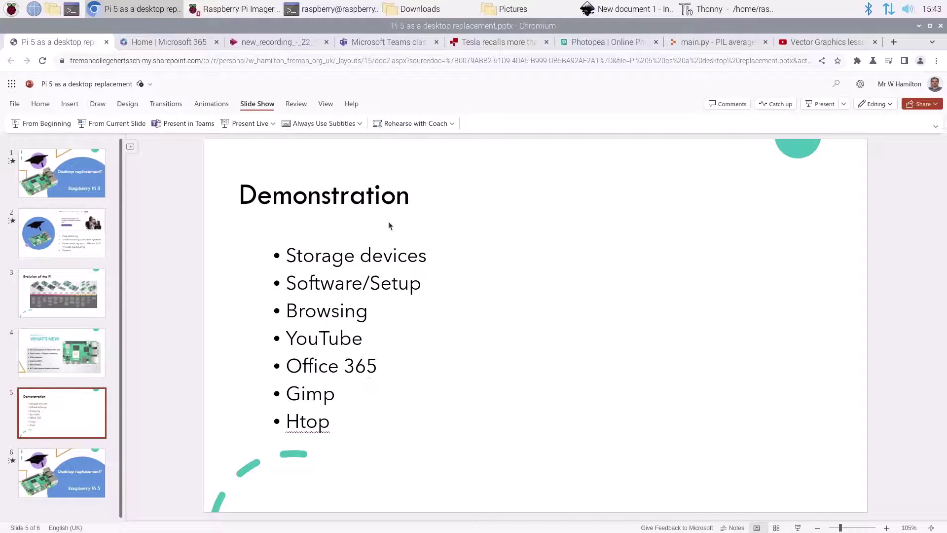
click(613, 8)
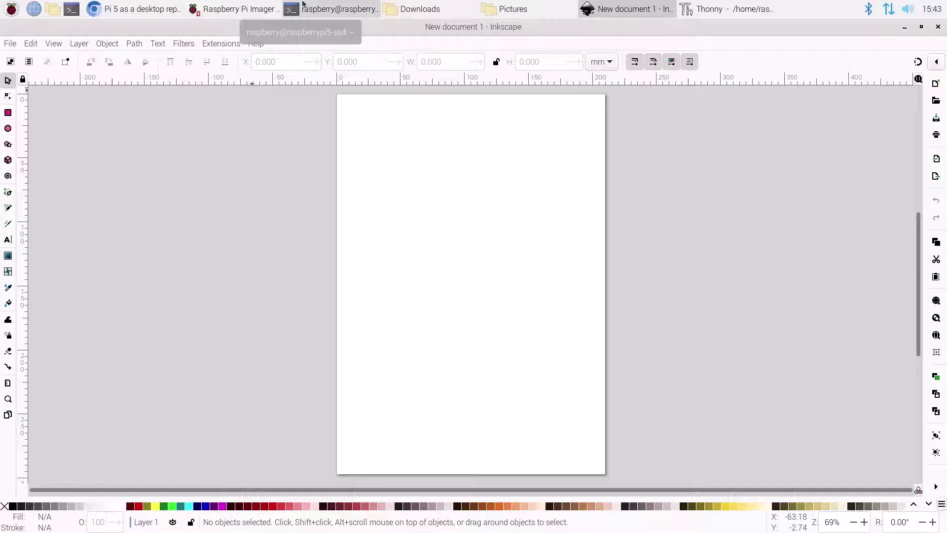
Launch GIMP from the Graphics menu and reopen the recent mountain lake photo
click(11, 9)
mouse_move(59, 86)
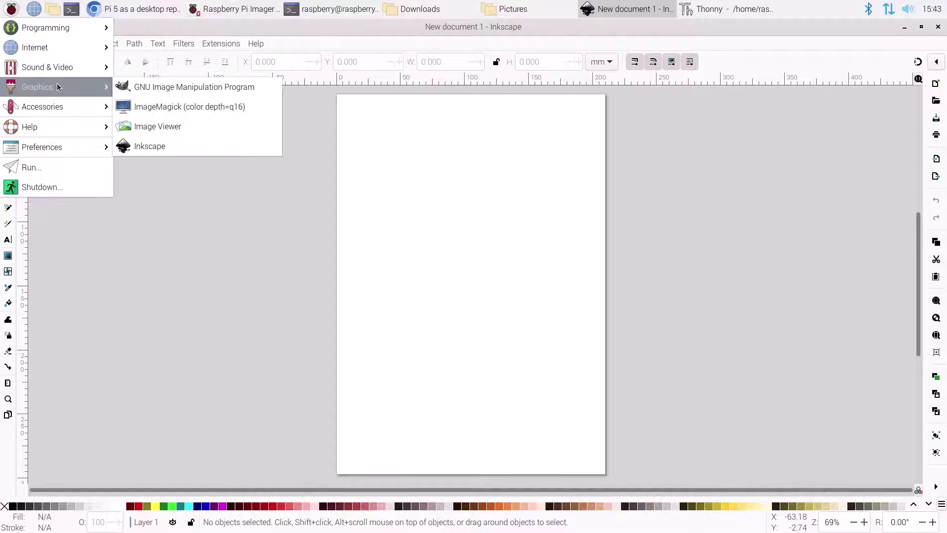
click(144, 88)
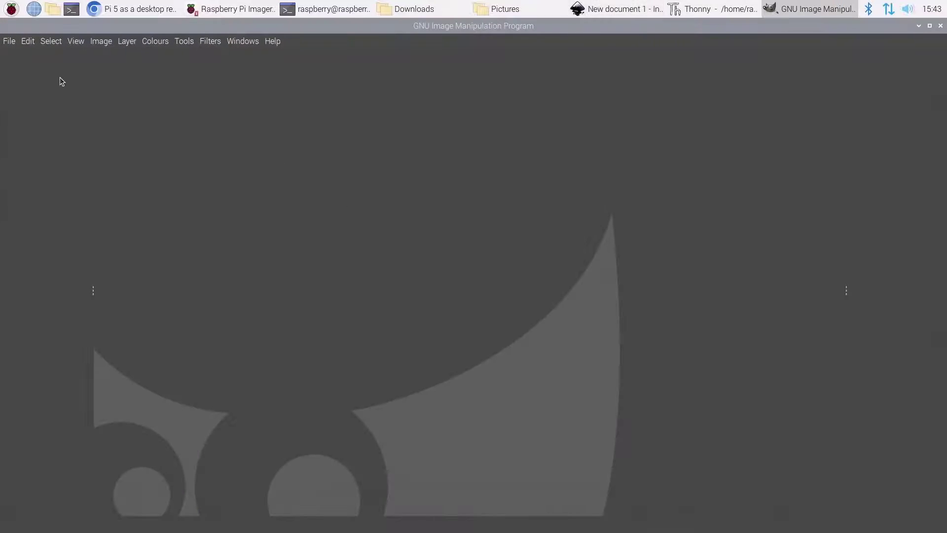
click(9, 41)
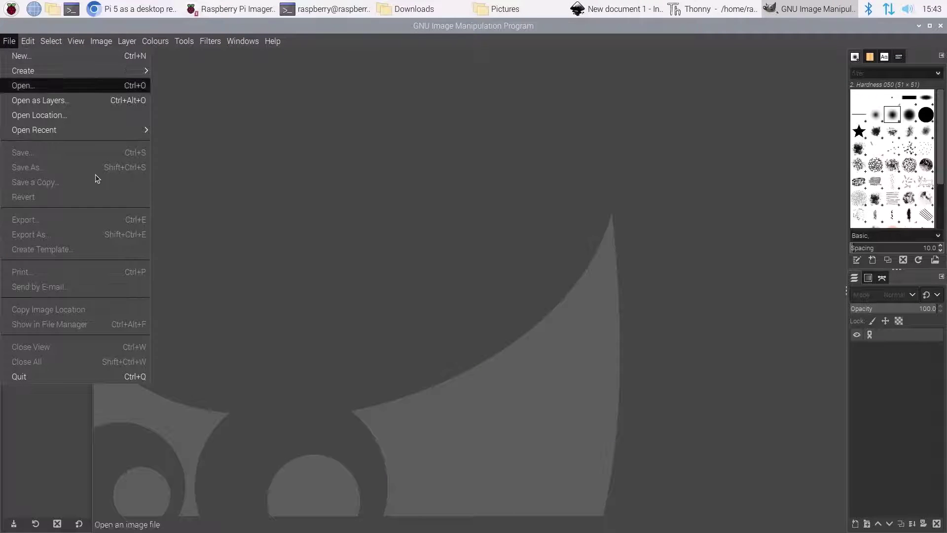
mouse_move(99, 130)
click(179, 127)
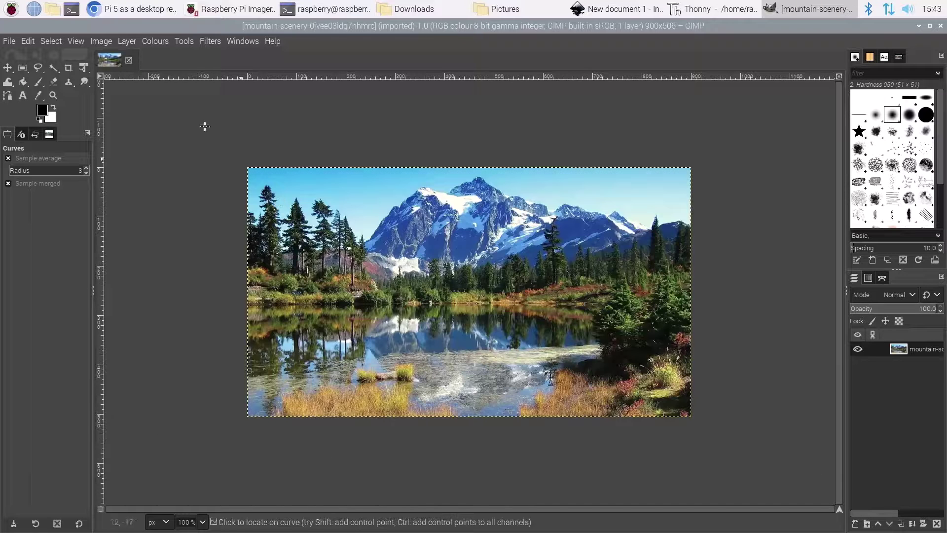
Preview a darkening Curves adjustment, discard it, and return to the Demonstration slide
click(160, 43)
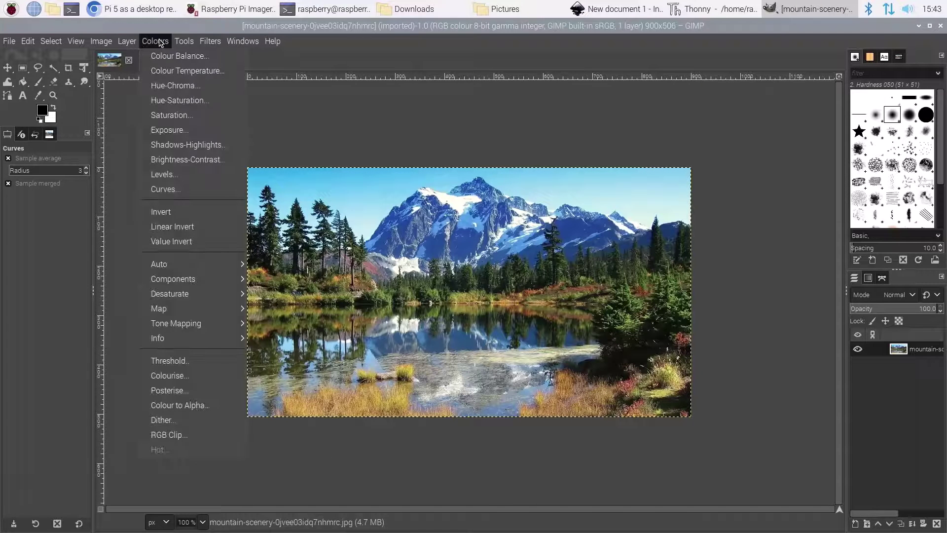
click(180, 189)
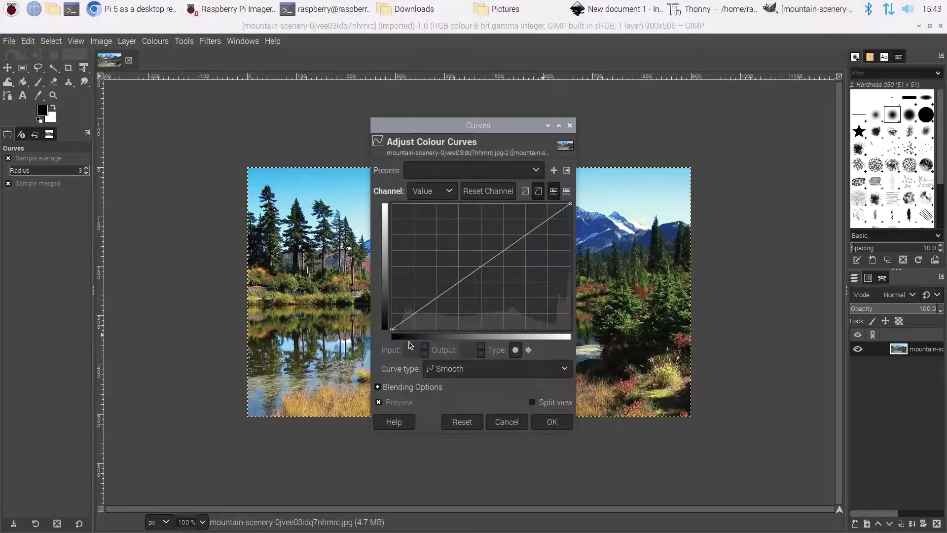
drag(393, 328, 504, 321)
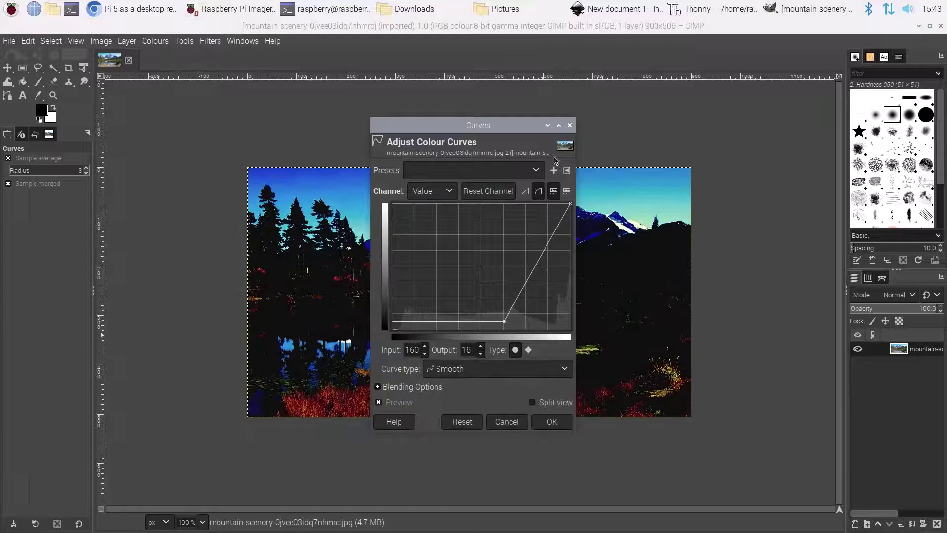
click(570, 125)
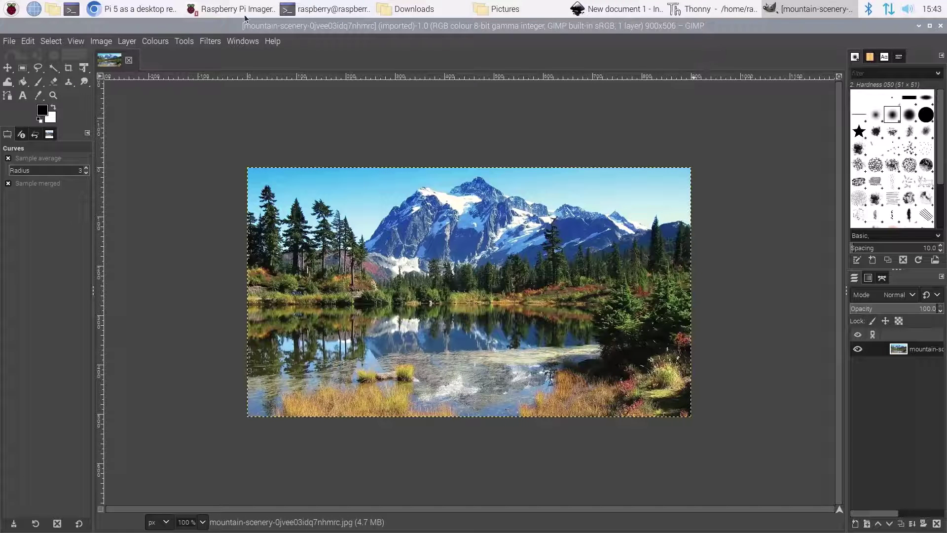
click(156, 8)
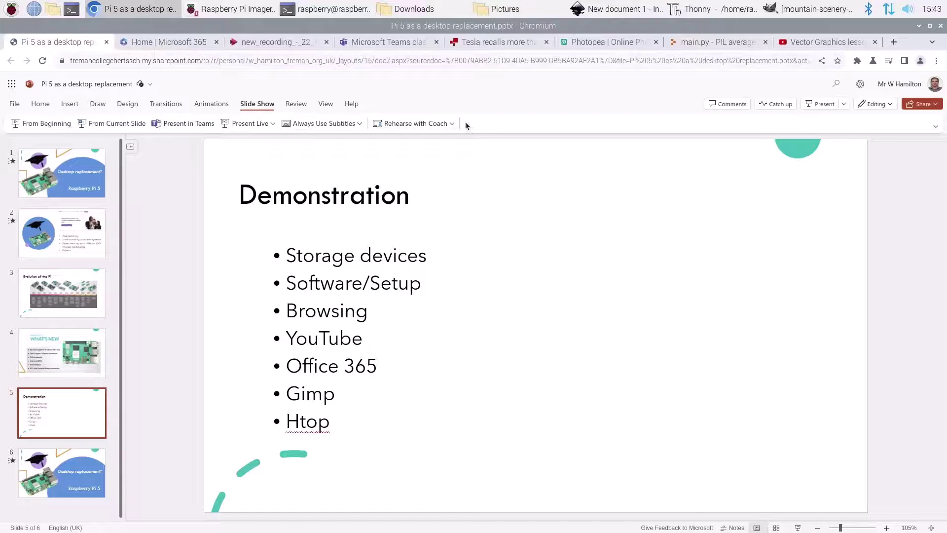
Tour the Replit, Photopea and BBC News tabs, ending on the Teams GCSE CS channel
click(326, 8)
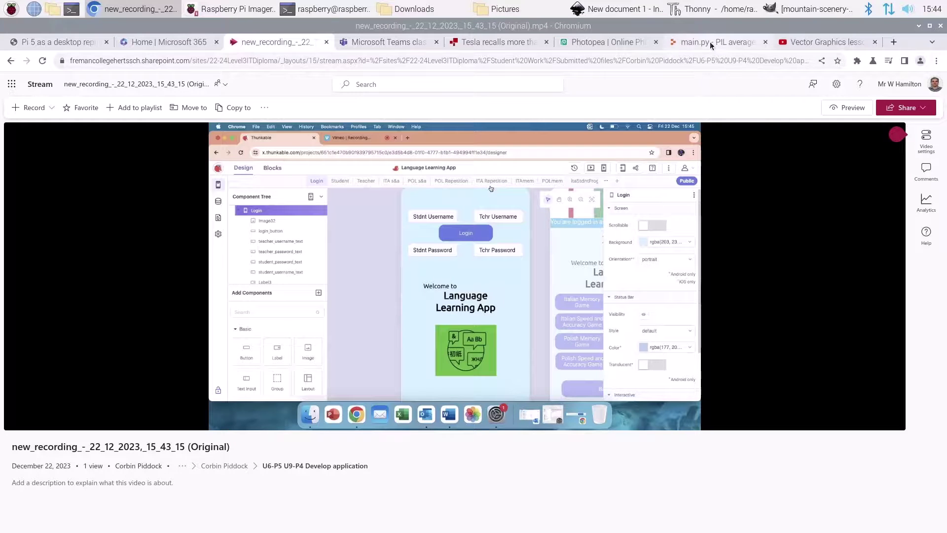
click(706, 42)
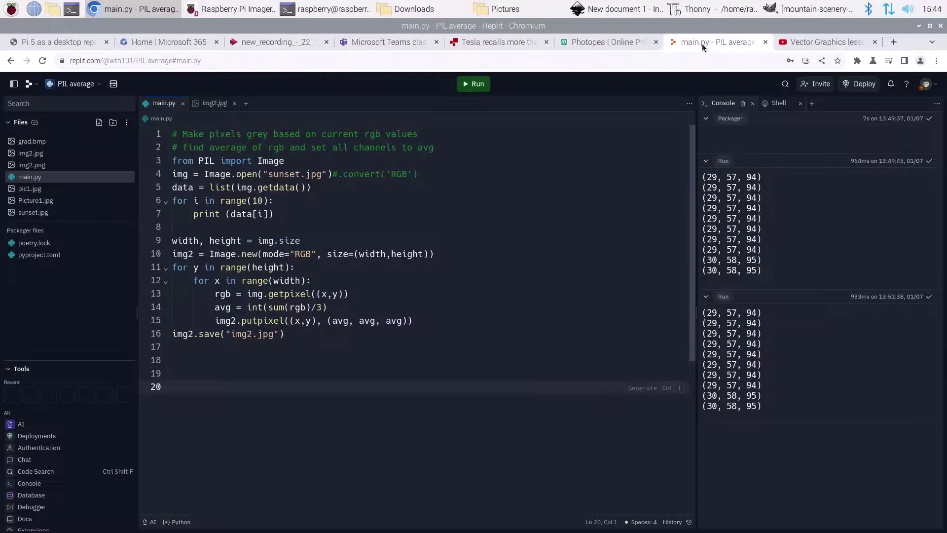
click(627, 44)
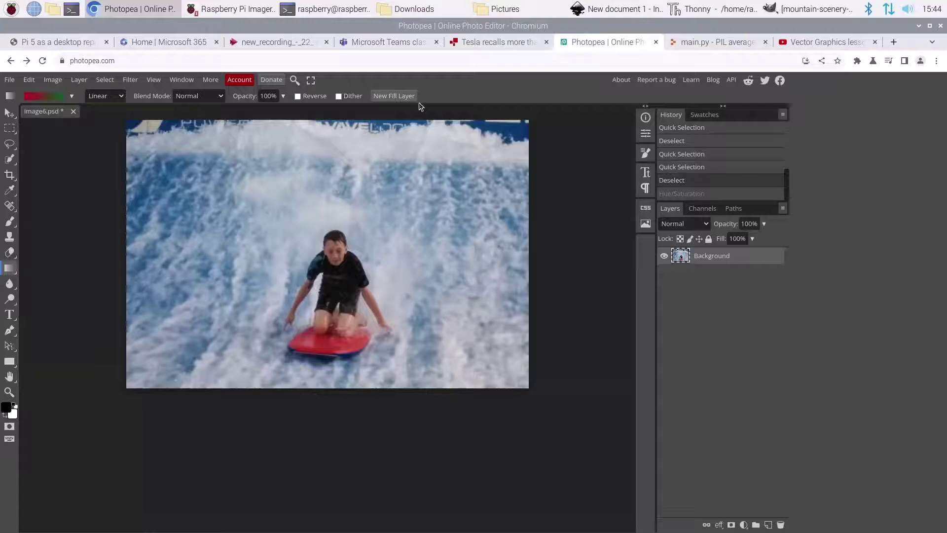
click(507, 45)
click(411, 42)
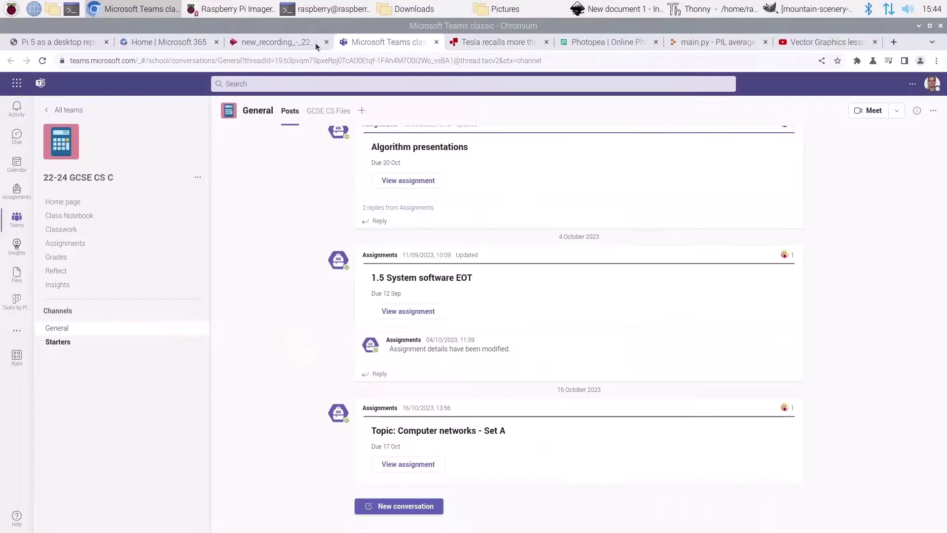
Show htop over Teams and move it lower, then bring Teams back and browse its posts
click(307, 9)
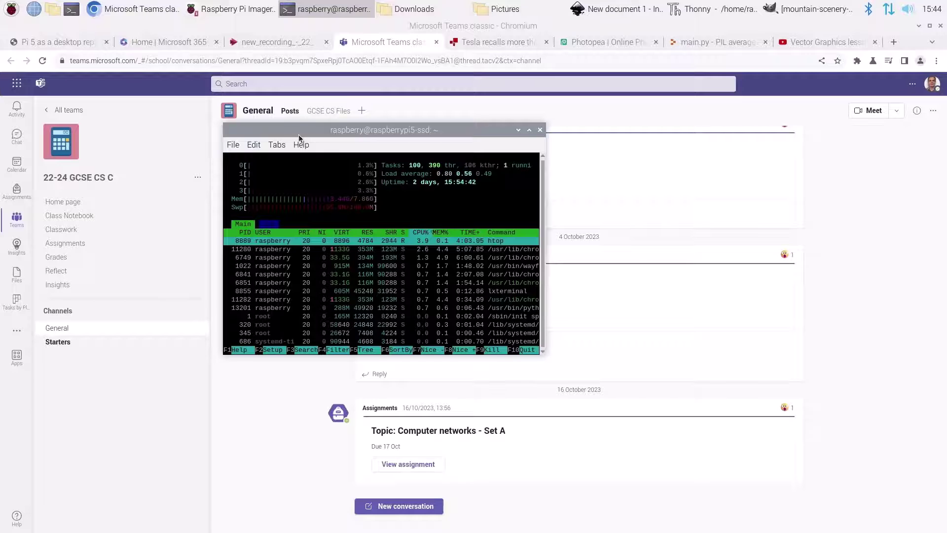
drag(294, 132, 301, 155)
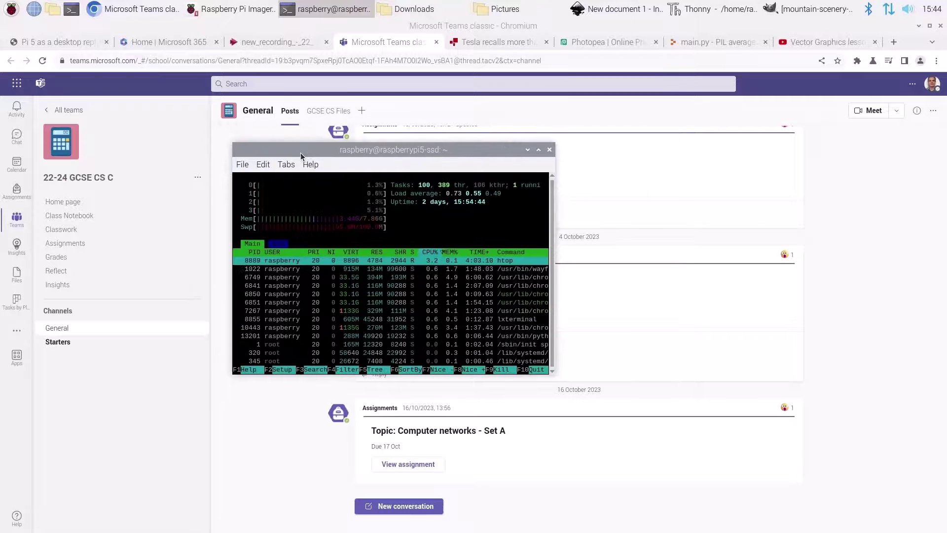
click(138, 353)
scroll(268, 273, down, 5)
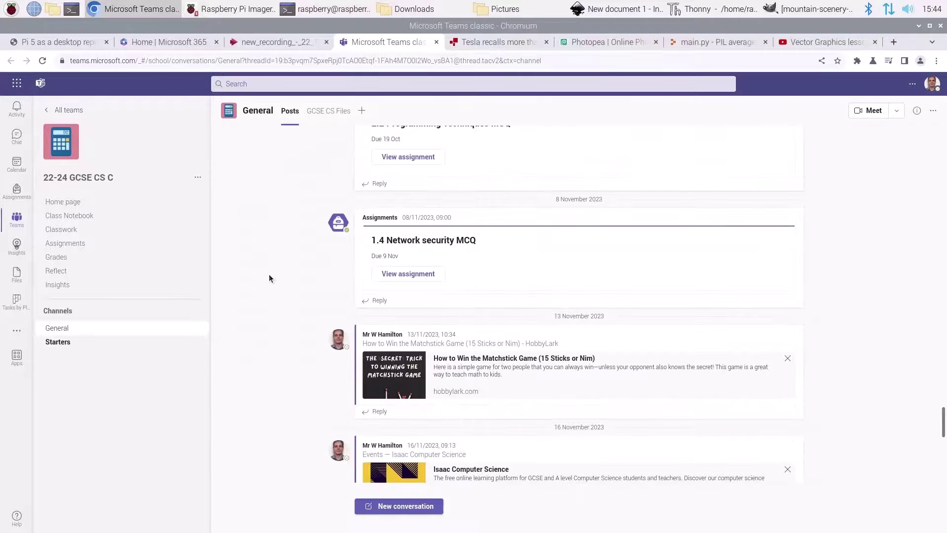
scroll(269, 274, up, 10)
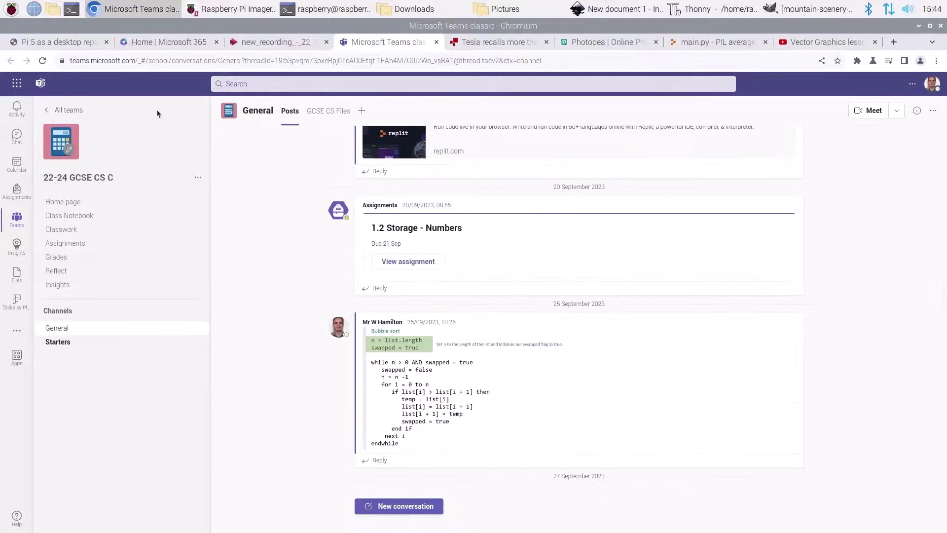
click(67, 41)
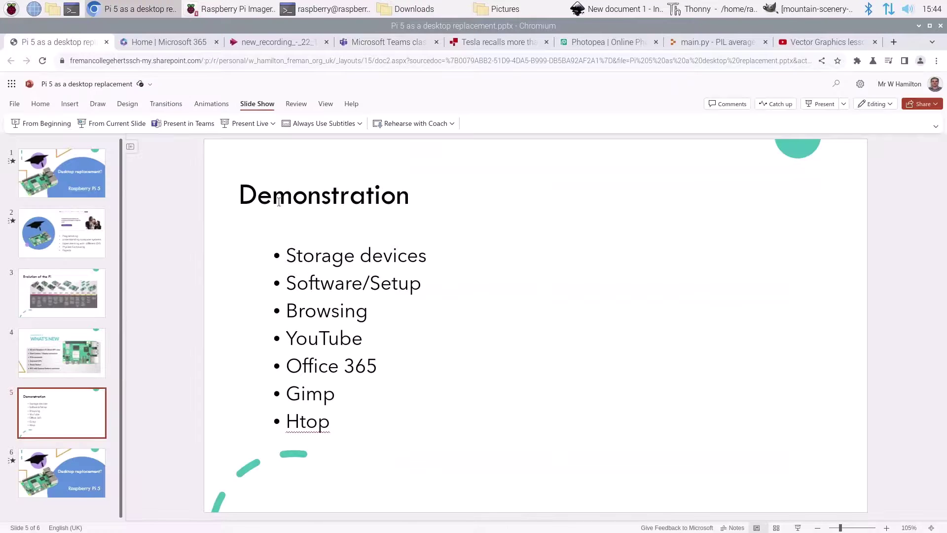